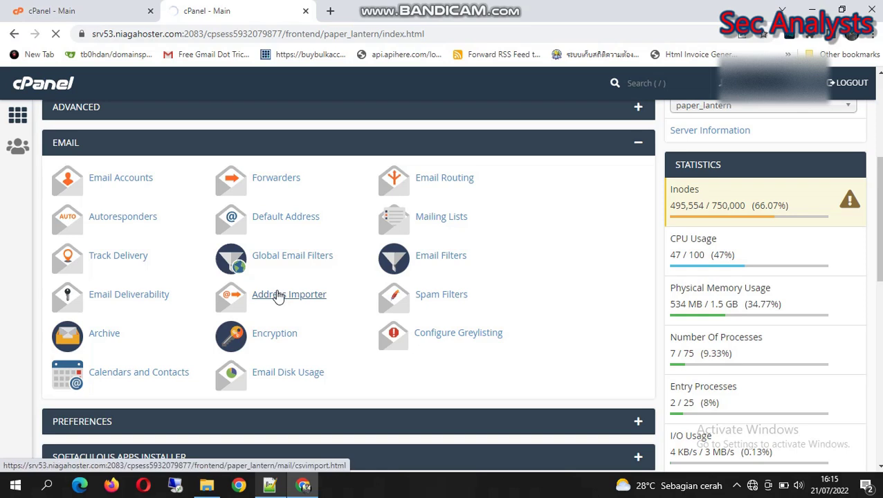
# Step: Open the Address Importer and choose list.txt as the file for importing Email Accounts
pyautogui.click(277, 296)
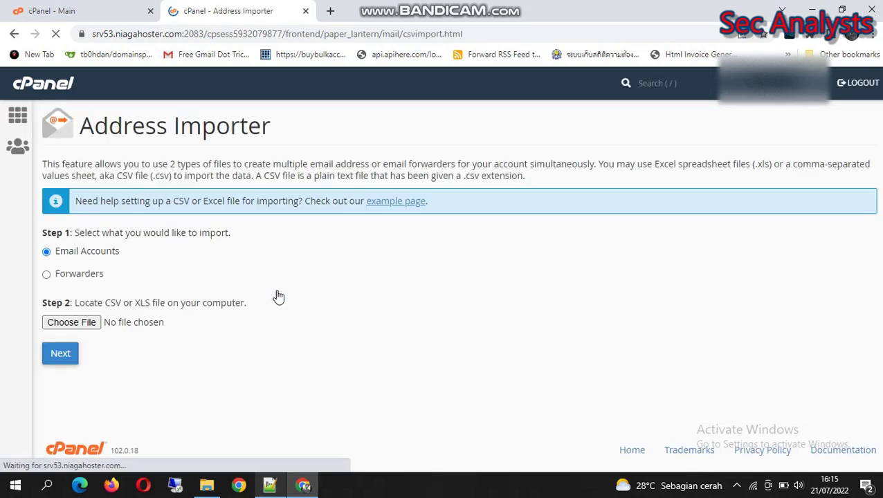
pyautogui.moveTo(40, 233); pyautogui.dragTo(248, 235)
pyautogui.click(290, 244)
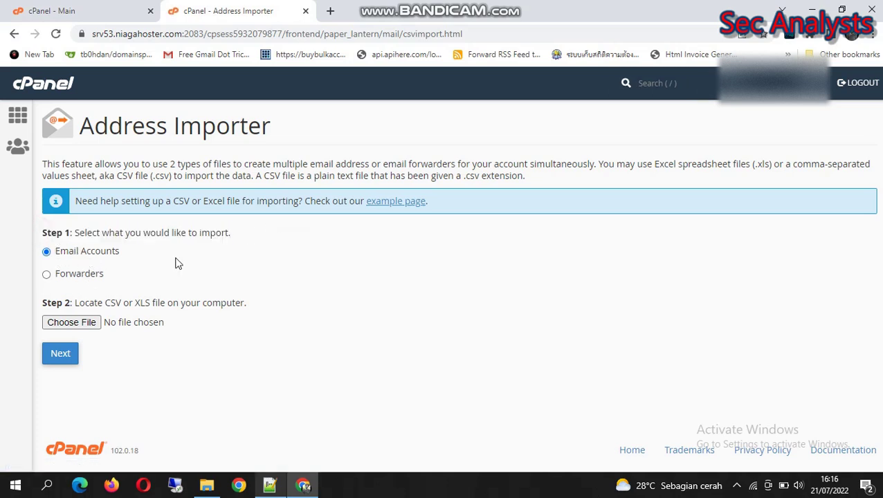
pyautogui.click(81, 323)
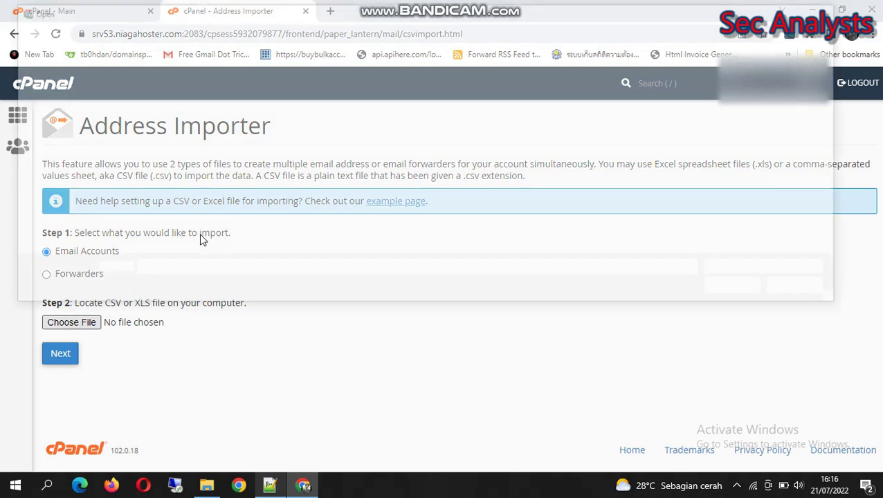
pyautogui.click(142, 94)
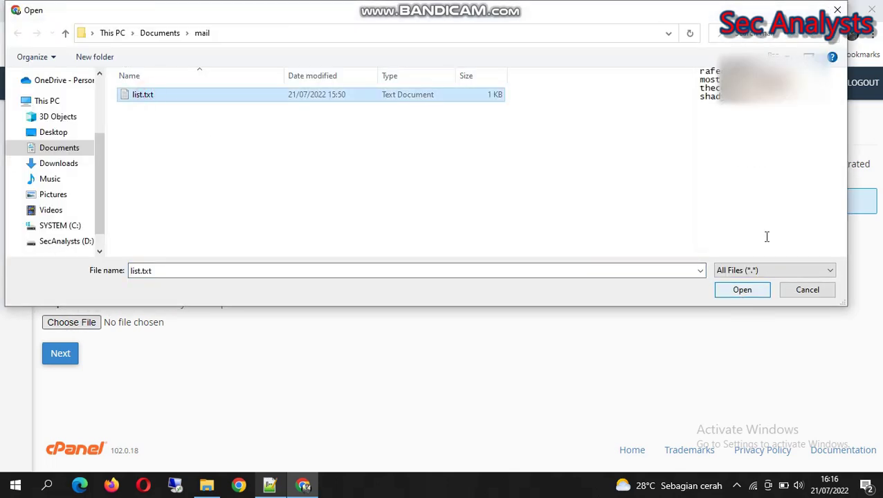
pyautogui.click(749, 291)
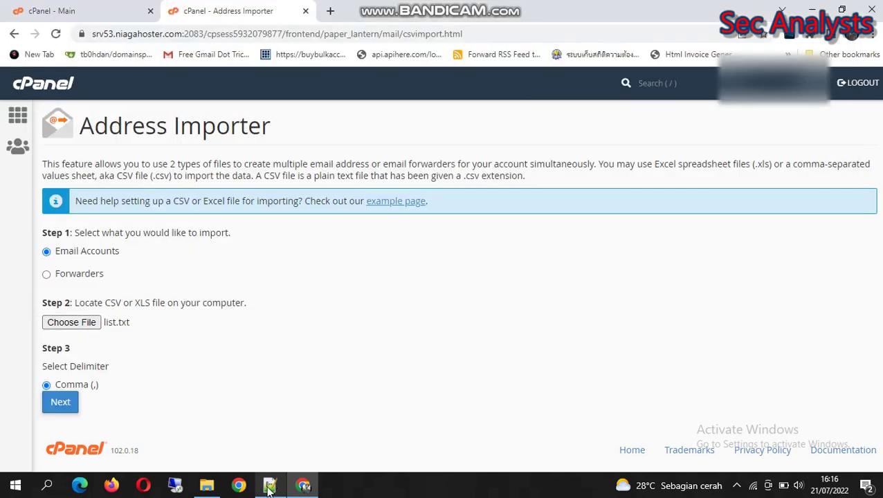
# Step: Consult the delimiter instructions in the Notepad++ notes, then set the import delimiter to Other with a colon (:) and proceed to column mapping
pyautogui.click(269, 484)
pyautogui.click(261, 207)
pyautogui.moveTo(204, 208); pyautogui.dragTo(475, 224)
pyautogui.click(477, 208)
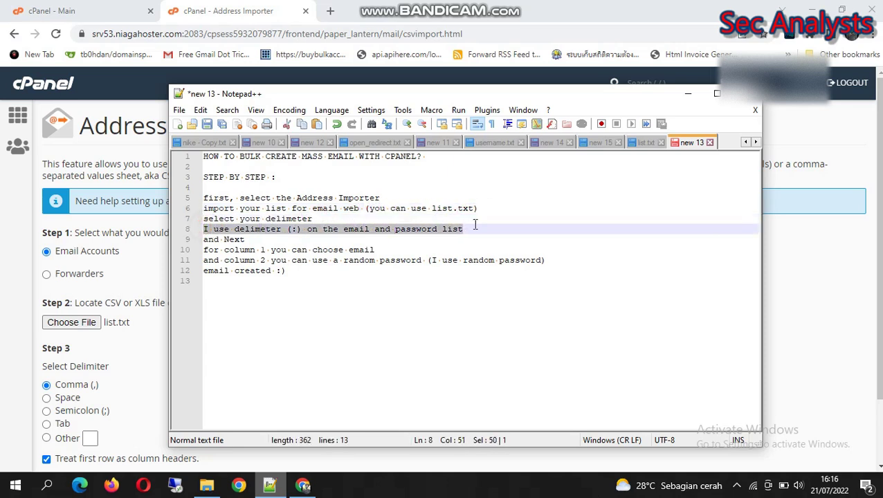
pyautogui.click(23, 334)
pyautogui.scroll(-1, 26, 330)
pyautogui.click(46, 374)
pyautogui.click(89, 373)
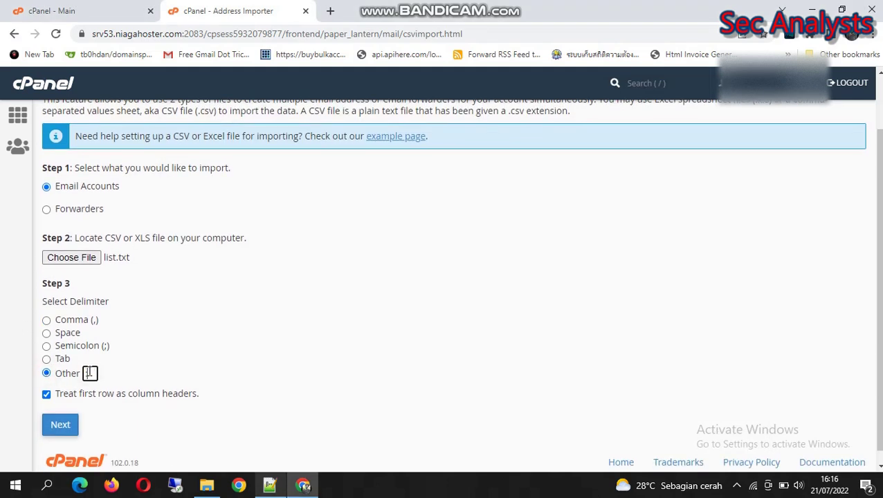
pyautogui.click(60, 425)
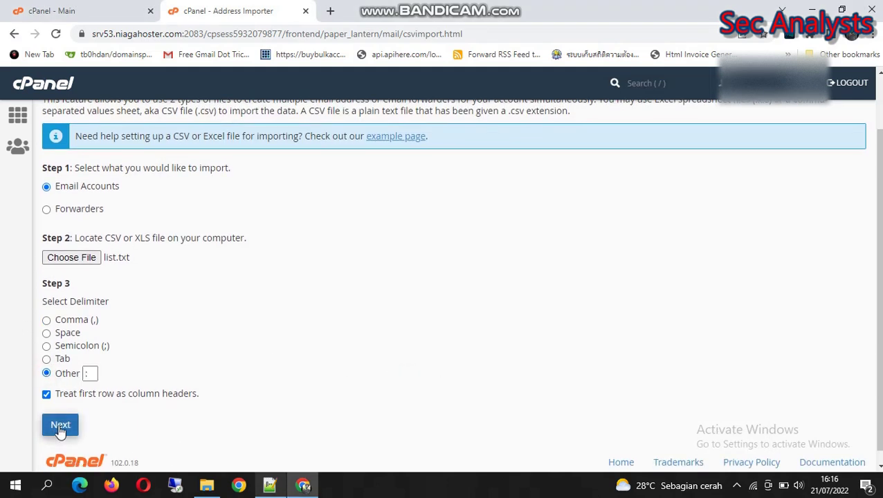
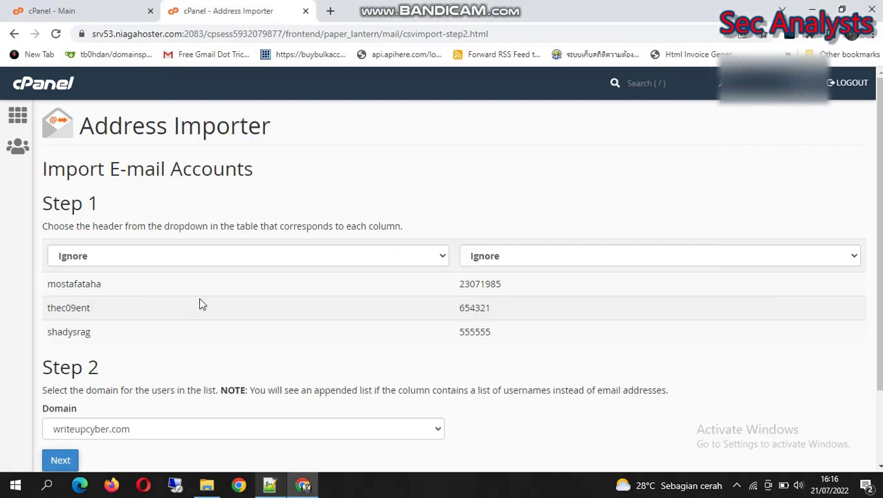
# Step: Map the first import column to Email and leave the second on Ignore, consulting the column and random password instructions in the Notepad++ notes
pyautogui.click(101, 257)
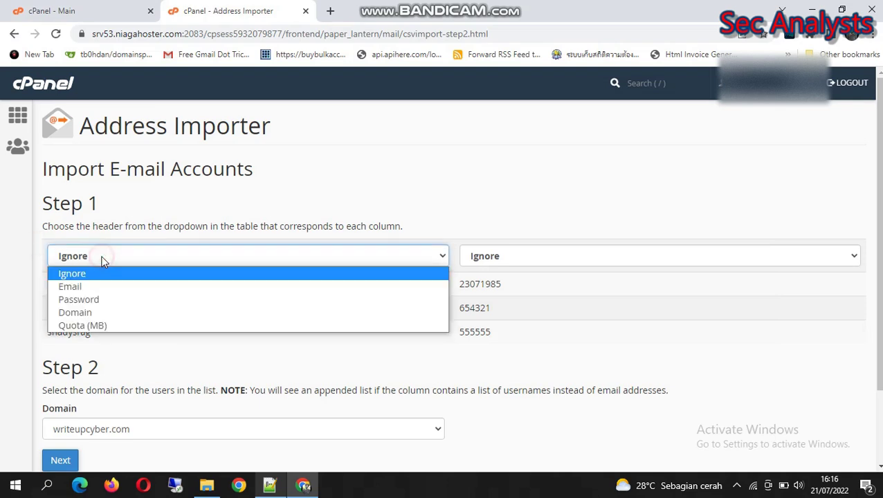
pyautogui.click(81, 286)
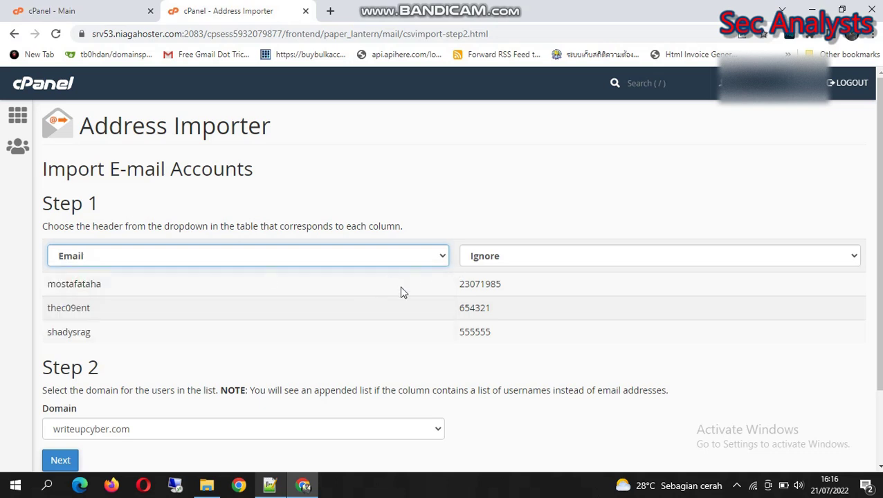
pyautogui.click(271, 487)
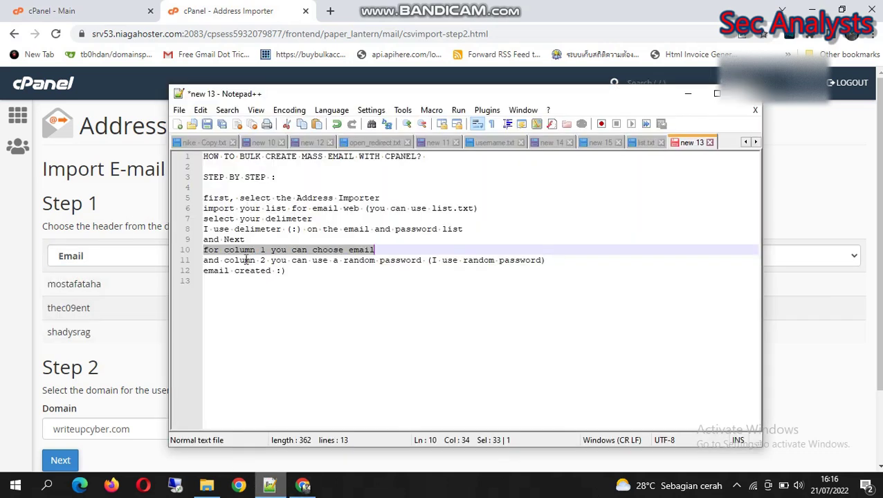
pyautogui.moveTo(206, 260); pyautogui.dragTo(558, 258)
pyautogui.click(569, 258)
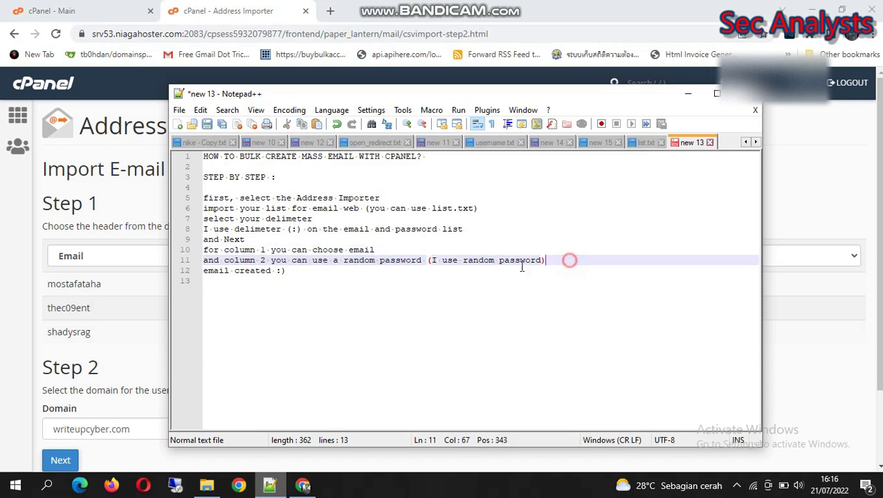
pyautogui.moveTo(431, 260); pyautogui.dragTo(462, 260)
pyautogui.hotkey('shift', 'End')
pyautogui.hotkey('shift', 'Down')
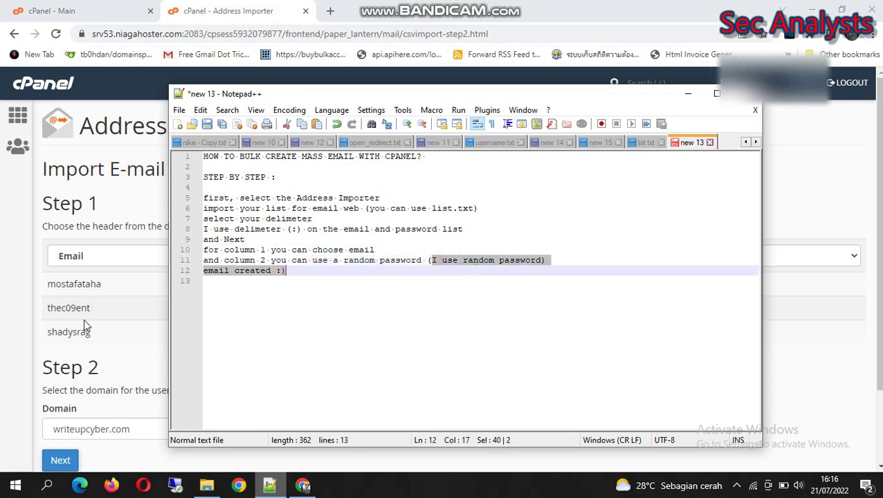
pyautogui.click(32, 298)
pyautogui.click(524, 256)
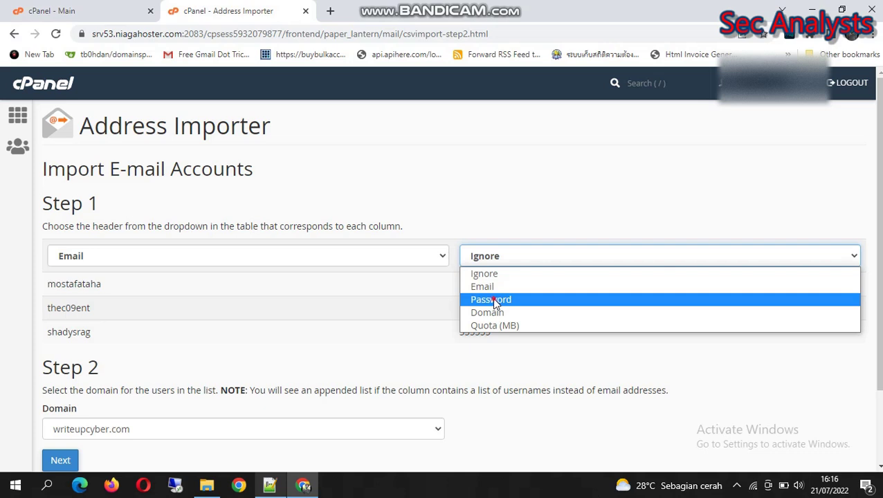
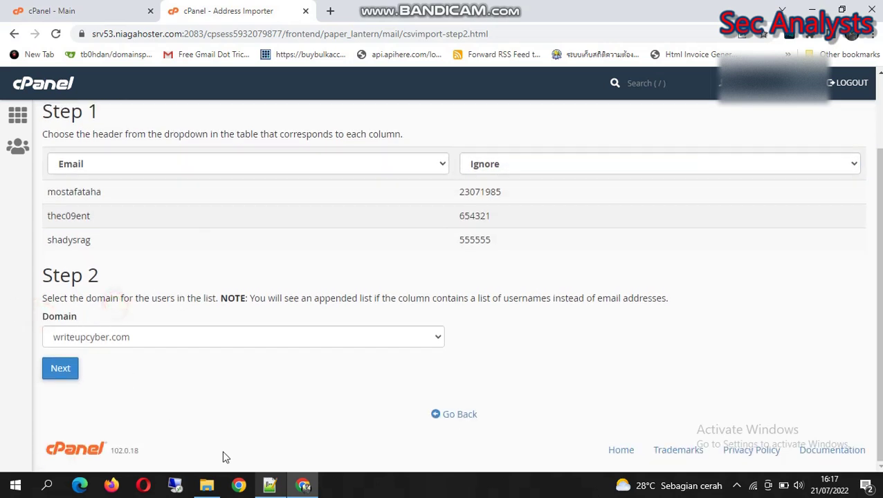
# Step: Replace the "email created :)" line in the Notepad++ notes with "select your domain for mass email creator"
pyautogui.click(270, 485)
pyautogui.click(303, 274)
pyautogui.hotkey('shift', 'Home')
pyautogui.write('selec')
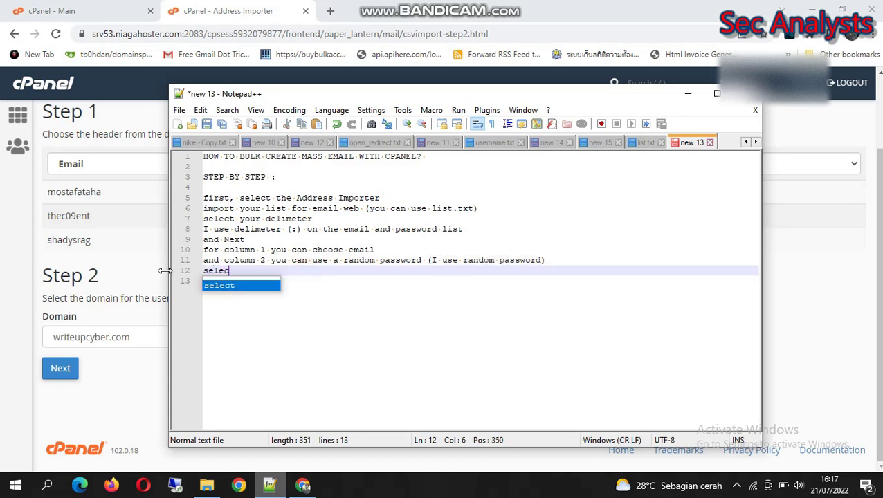
pyautogui.write('t your domain for mass emai')
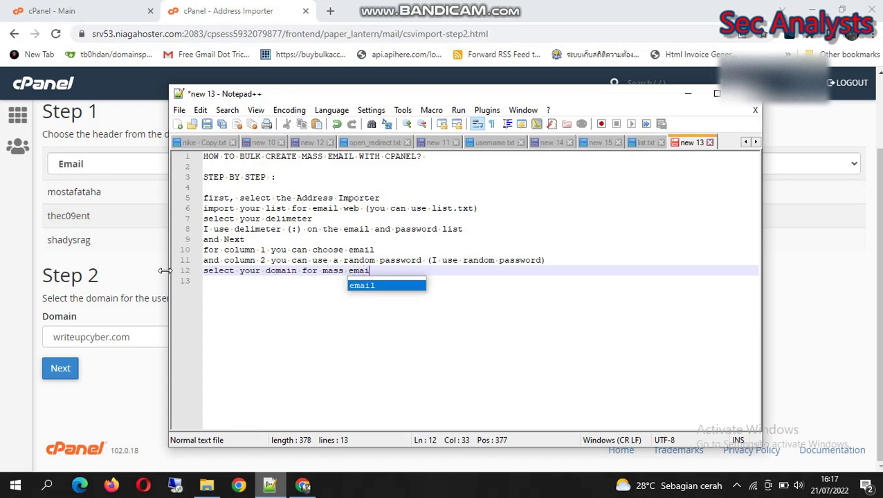
pyautogui.write('l creator')
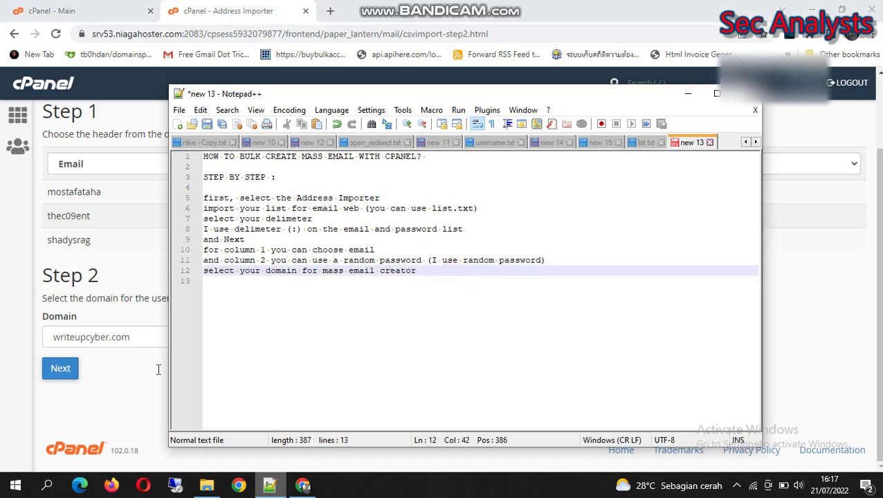
# Step: Check the domain selected in cPanel and add the line "im using wiriteupcyber.com :D" to the Notepad++ notes after a blank line
pyautogui.click(103, 270)
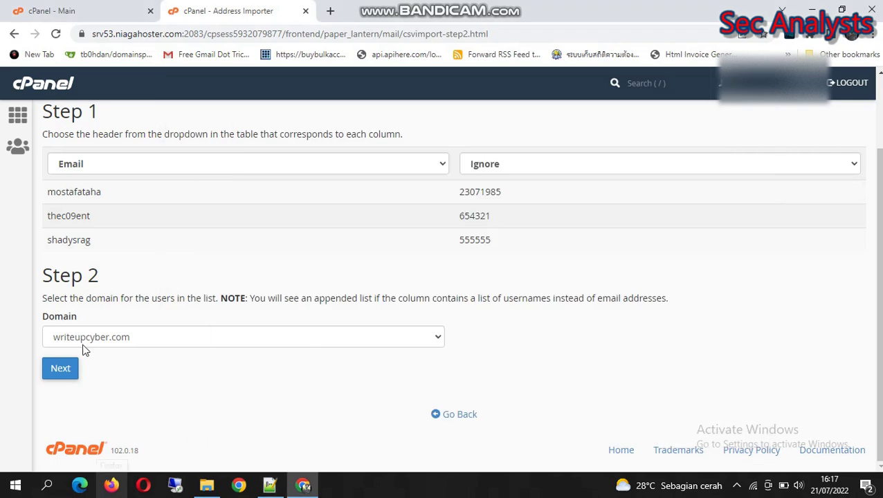
pyautogui.click(270, 485)
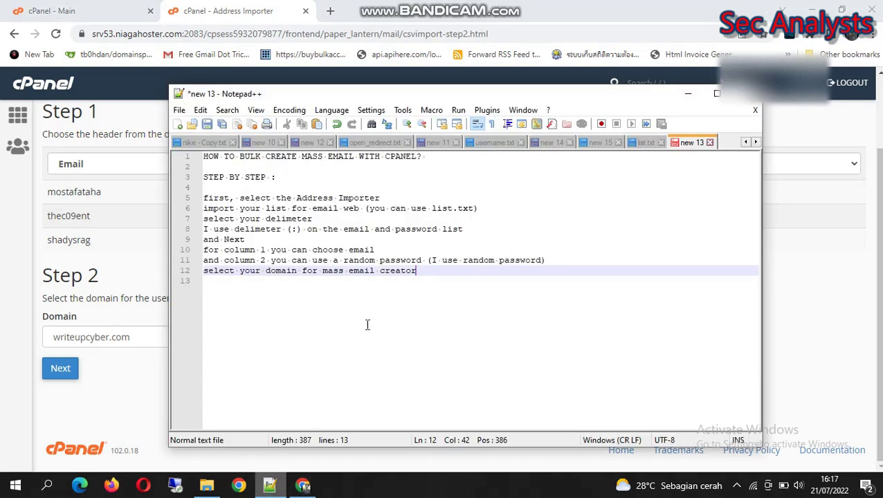
pyautogui.press('Return')
pyautogui.press('Return')
pyautogui.write('im ')
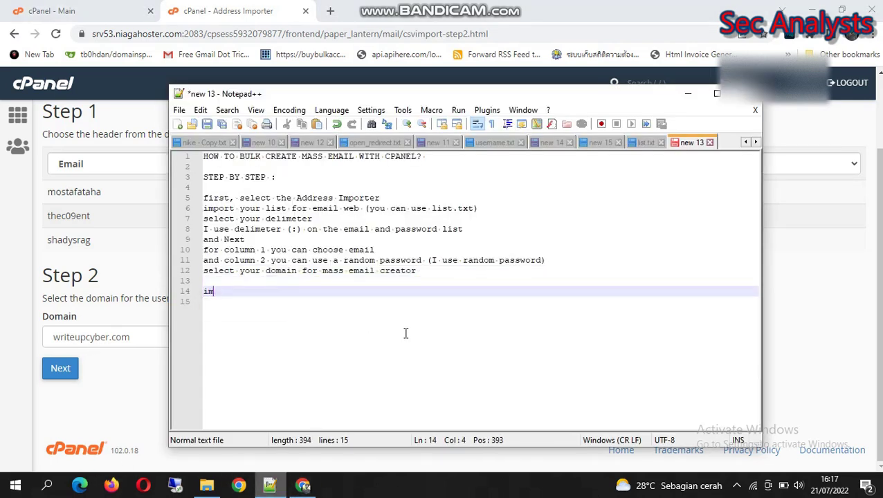
pyautogui.write('using wire')
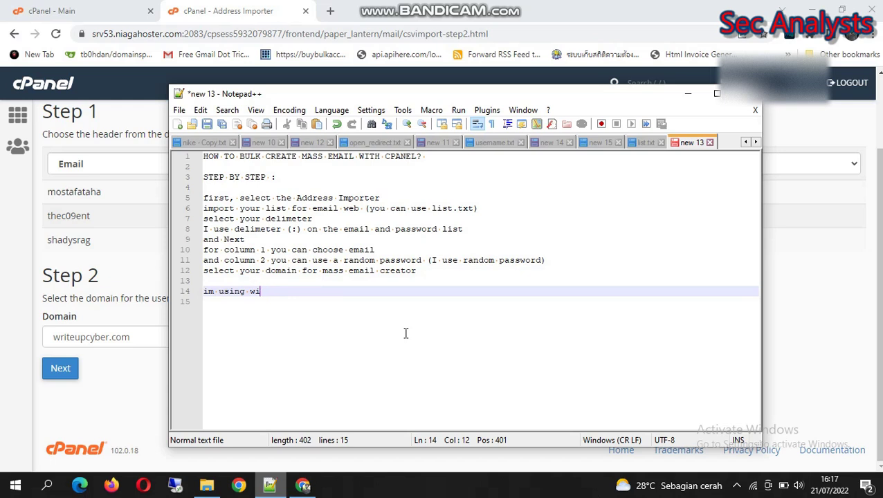
pyautogui.write('teupcyber.com')
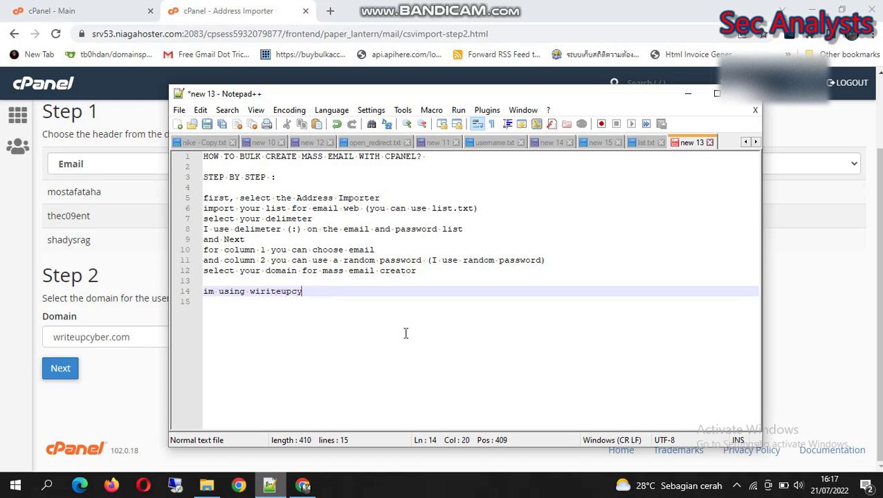
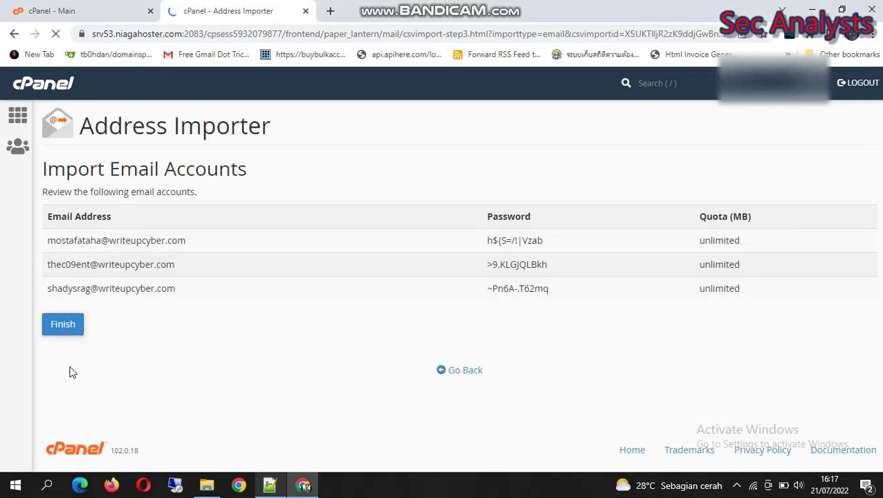
# Step: Review the email addresses, passwords and quotas of the accounts listed for import
pyautogui.moveTo(41, 169); pyautogui.dragTo(346, 172)
pyautogui.click(226, 184)
pyautogui.moveTo(37, 197); pyautogui.dragTo(256, 195)
pyautogui.click(258, 191)
pyautogui.moveTo(44, 223); pyautogui.dragTo(812, 218)
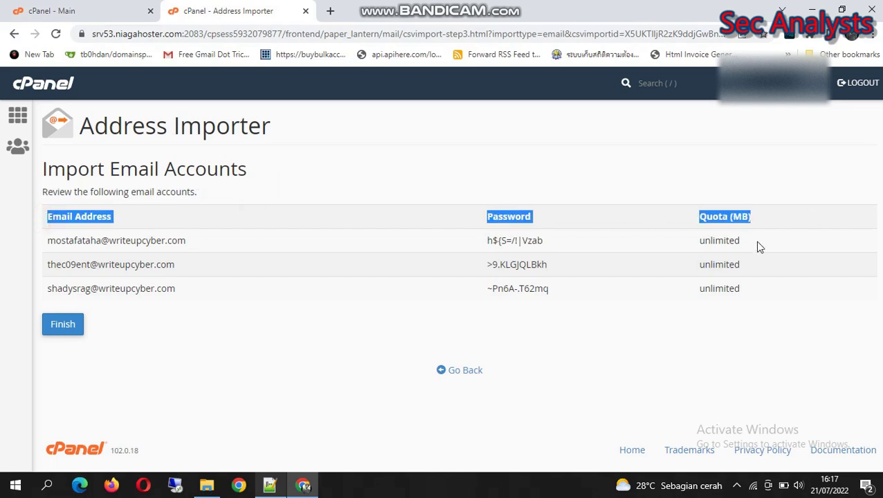
pyautogui.click(259, 295)
pyautogui.moveTo(48, 238); pyautogui.dragTo(260, 318)
pyautogui.click(834, 228)
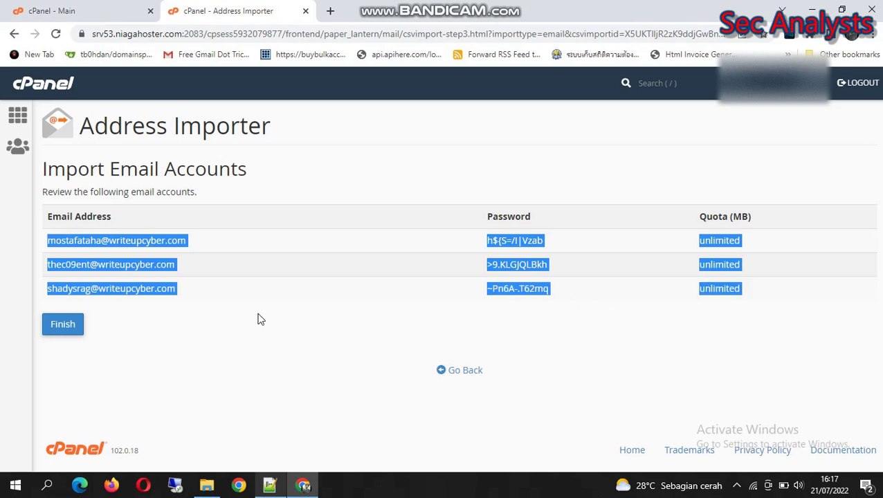
pyautogui.click(233, 321)
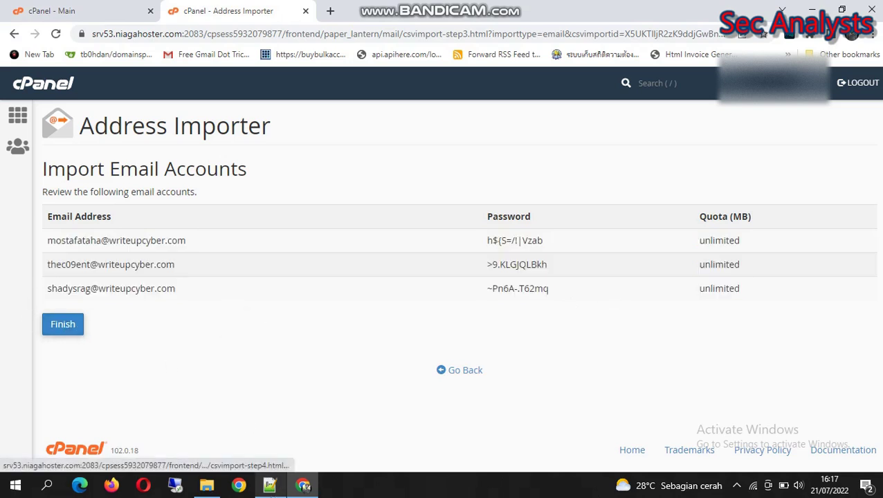
# Step: Add the line "click finish" at the end of the Notepad++ notes and start the email account import in cPanel
pyautogui.hotkey('alt', 'Tab')
pyautogui.press('Return')
pyautogui.press('Return')
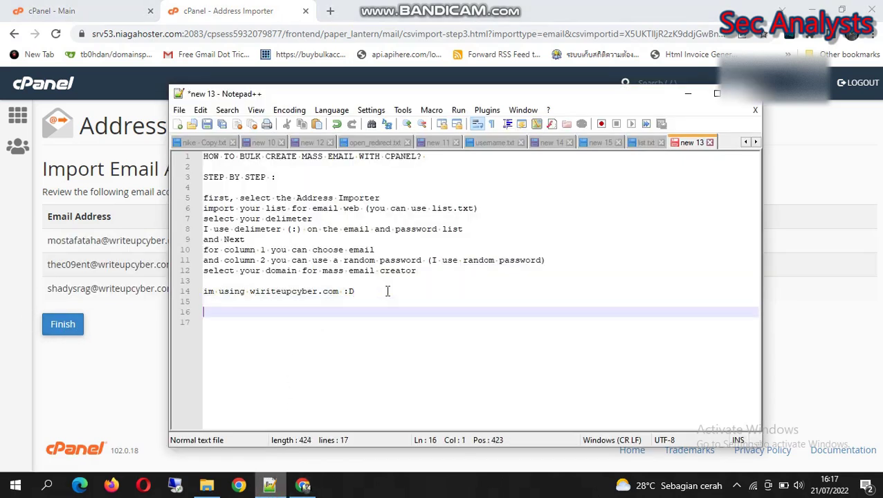
pyautogui.write('co')
pyautogui.write('ick finish')
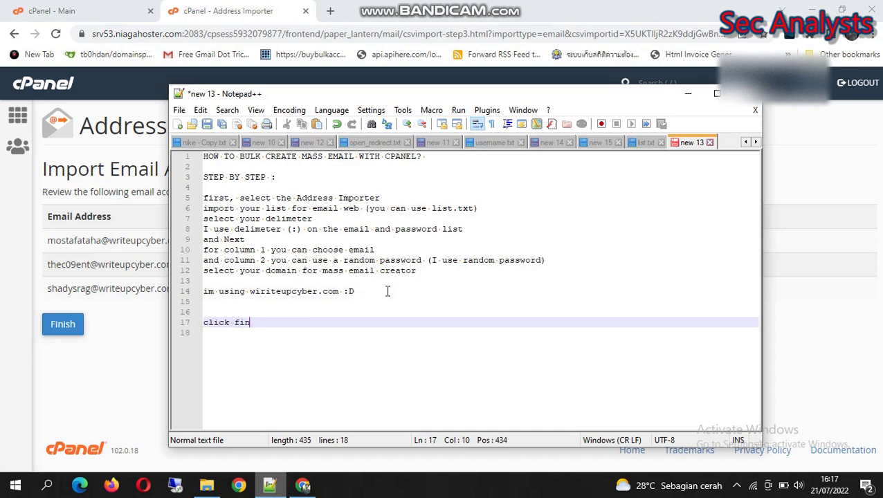
pyautogui.click(60, 321)
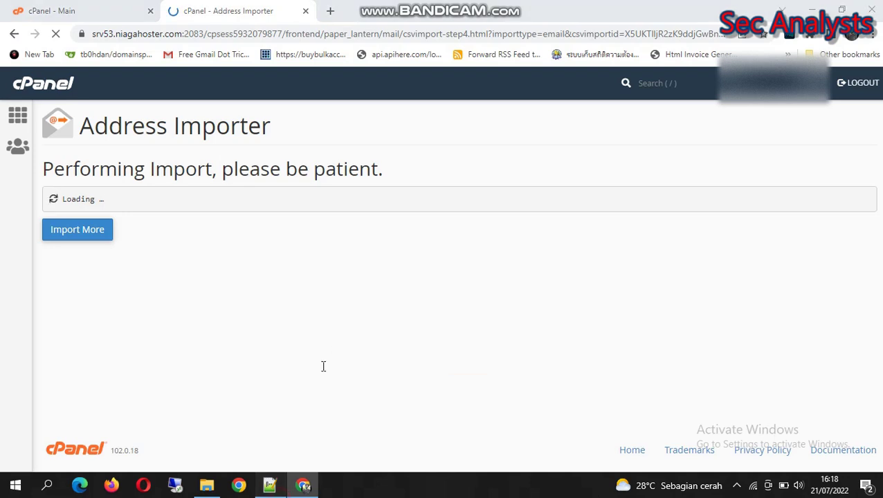
# Step: Add the line "waiiit" to the Notepad++ notes, one blank line below "click finish"
pyautogui.hotkey('alt', 'Tab')
pyautogui.press('Return')
pyautogui.press('Return')
pyautogui.write('waiiit')
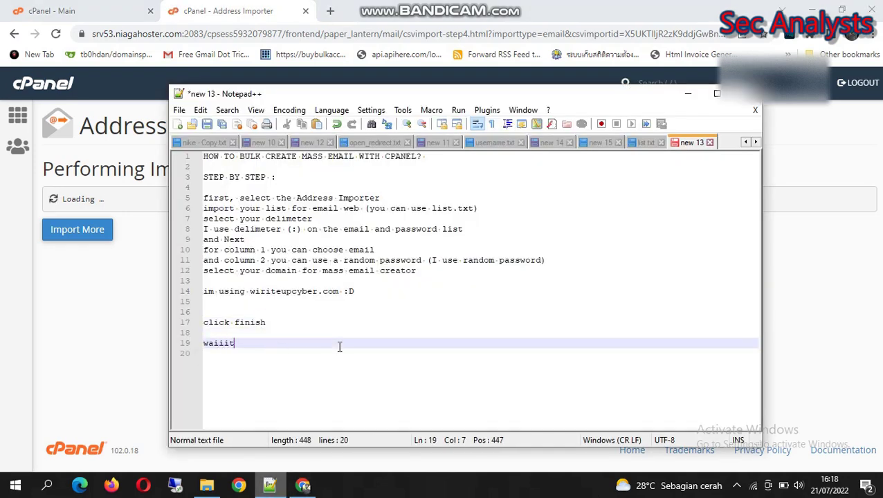
# Step: Return to cPanel and examine the import result for each email account
pyautogui.click(82, 228)
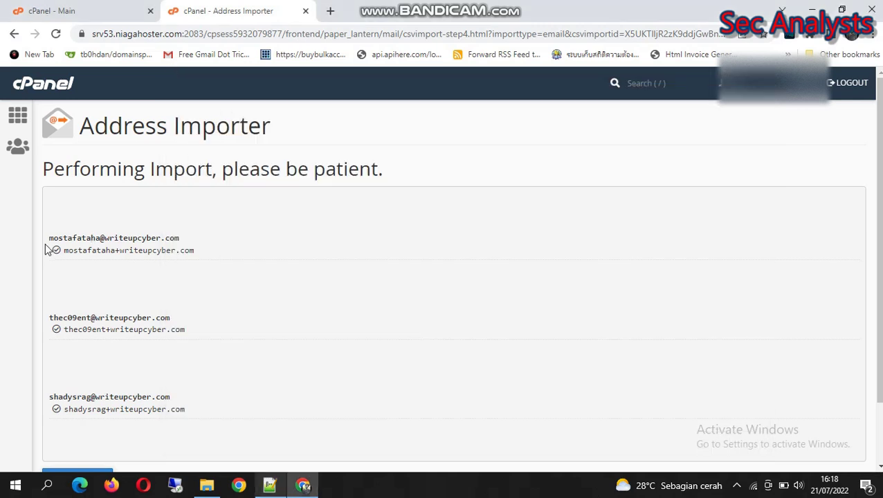
pyautogui.moveTo(49, 238); pyautogui.dragTo(232, 238)
pyautogui.moveTo(44, 316); pyautogui.dragTo(121, 379)
pyautogui.click(83, 370)
pyautogui.scroll(-1, 95, 350)
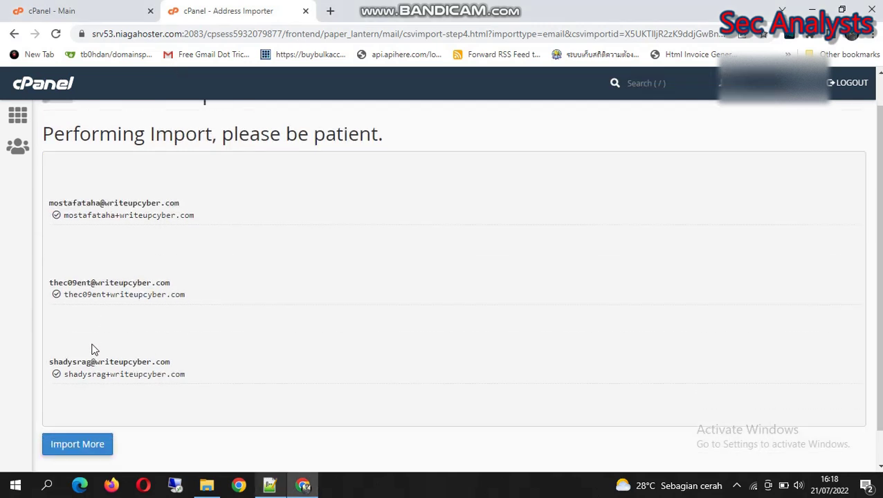
pyautogui.scroll(-1, 94, 350)
pyautogui.moveTo(49, 337); pyautogui.dragTo(222, 333)
pyautogui.click(260, 345)
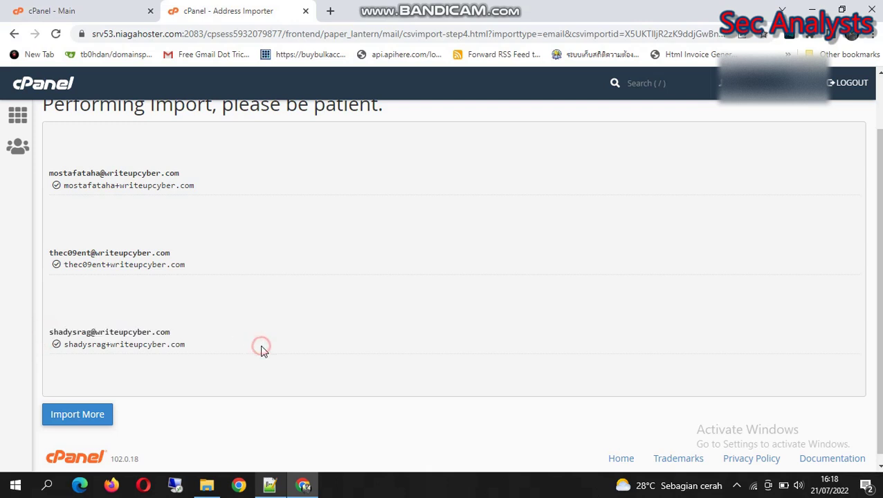
# Step: Start another import, then return to the import result page and examine the status message for each email account
pyautogui.click(77, 415)
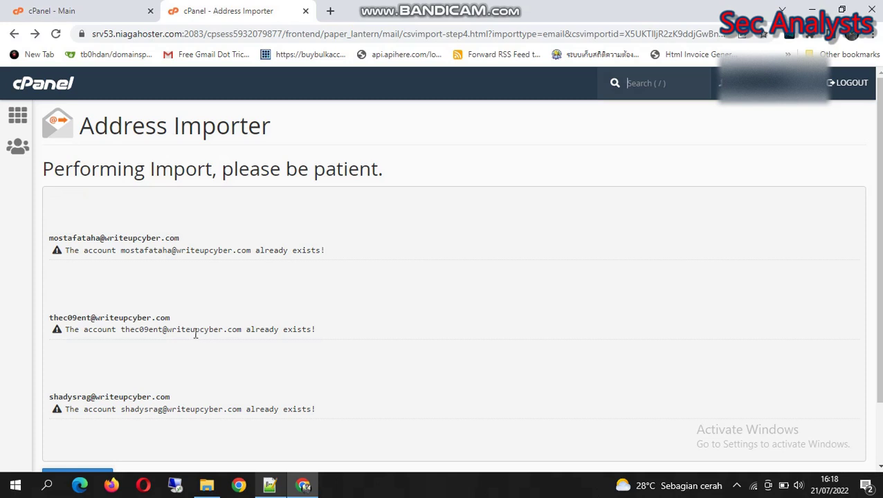
pyautogui.scroll(-1, 198, 332)
pyautogui.moveTo(316, 344)
pyautogui.mouseDown()
pyautogui.moveTo(149, 345)
pyautogui.moveTo(321, 355)
pyautogui.mouseUp()
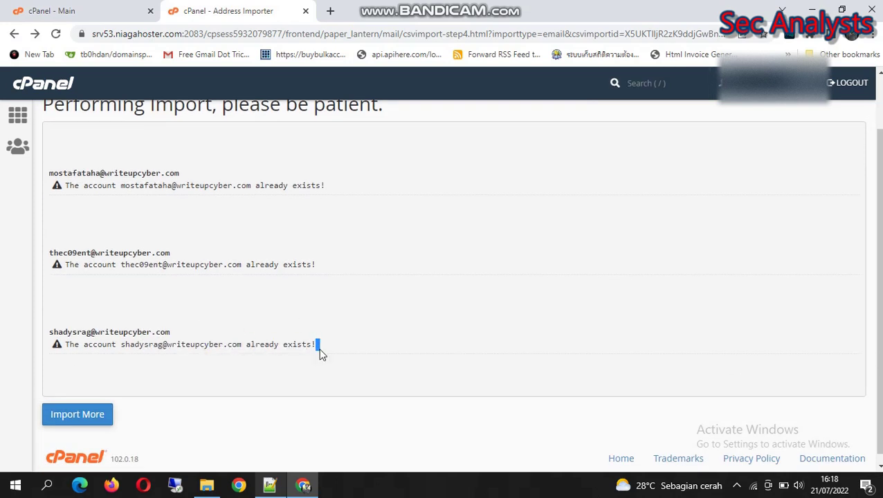
pyautogui.moveTo(107, 344); pyautogui.dragTo(264, 345)
pyautogui.click(147, 315)
pyautogui.moveTo(50, 252); pyautogui.dragTo(190, 252)
pyautogui.click(185, 218)
pyautogui.moveTo(50, 172); pyautogui.dragTo(335, 187)
pyautogui.click(349, 183)
# Step: In the Notepad++ notes, add the lines "you can create mass email 1000 in 3 minutes :D" and "its easyyy", one blank line below "waiiit"
pyautogui.click(269, 485)
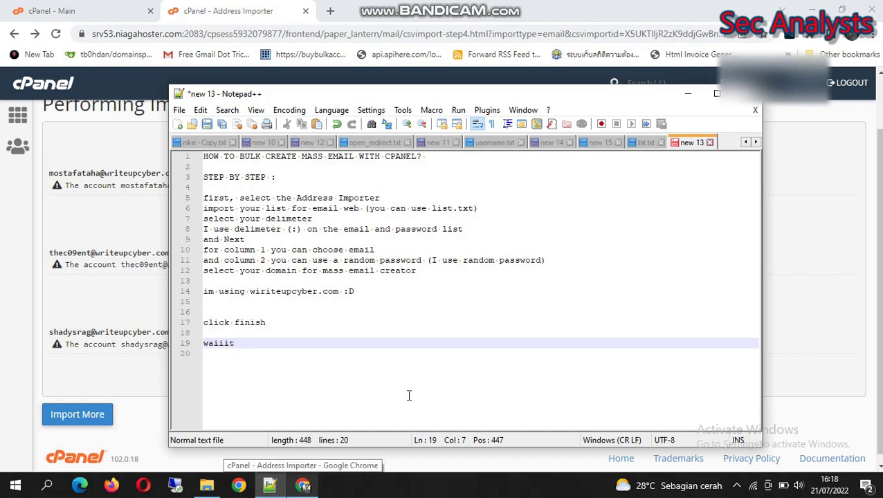
pyautogui.press('Return')
pyautogui.press('Return')
pyautogui.write('yo')
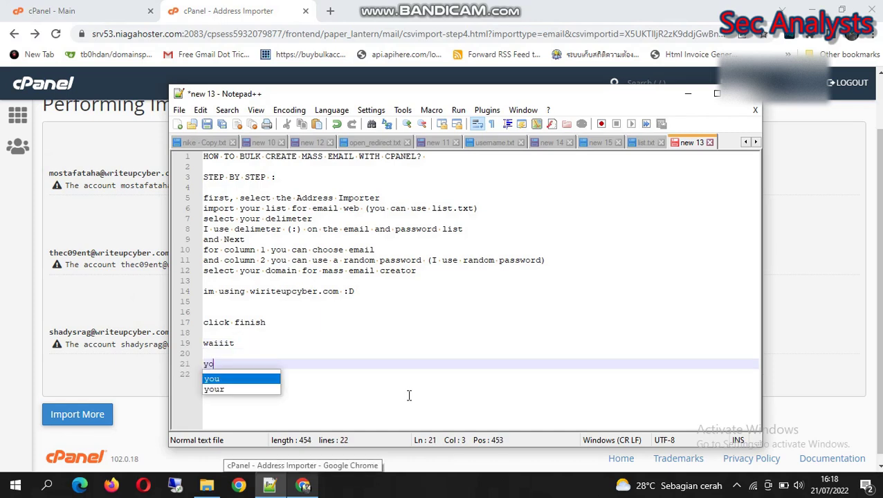
pyautogui.write('u can creat')
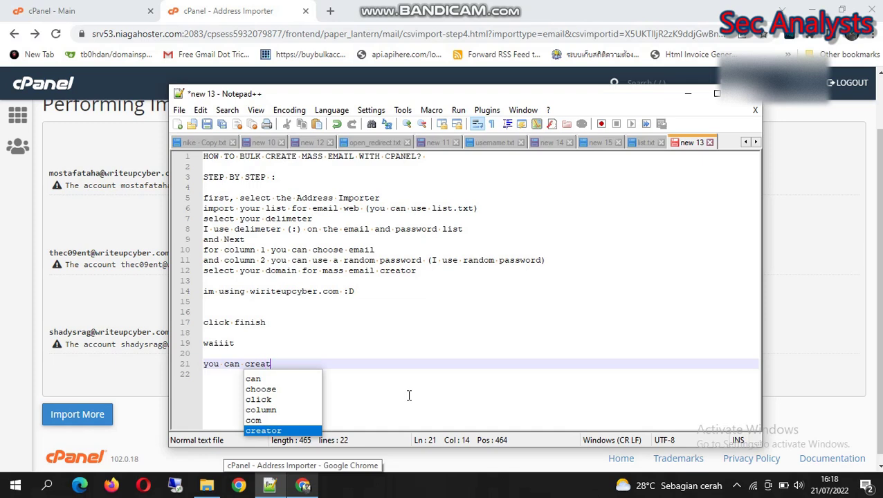
pyautogui.write('e mass ')
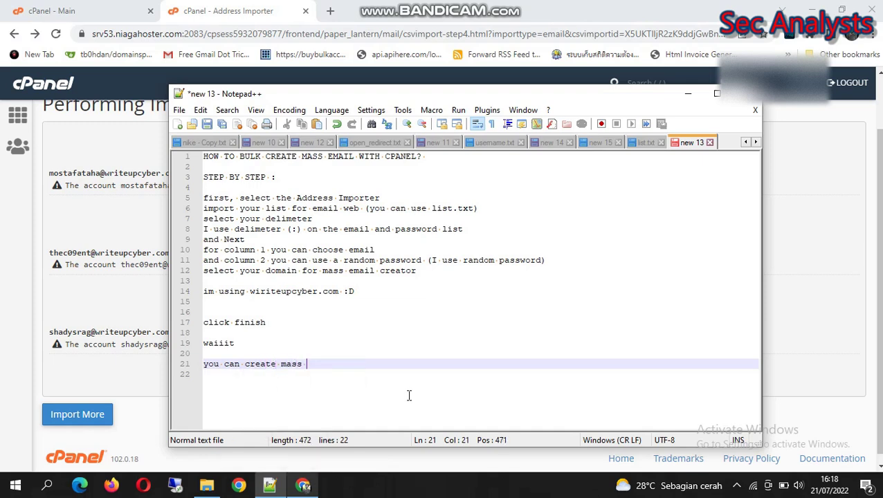
pyautogui.write('email 1000 in')
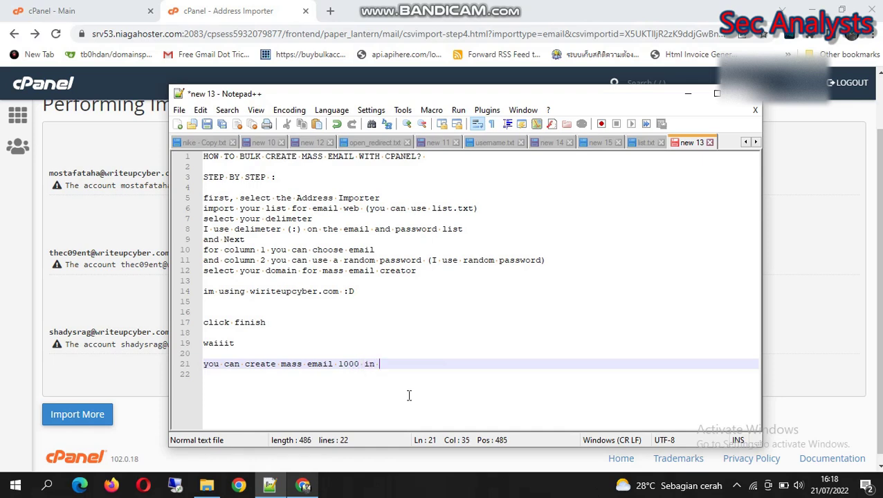
pyautogui.write(' 3 minutes :D')
pyautogui.press('Return')
pyautogui.write('its')
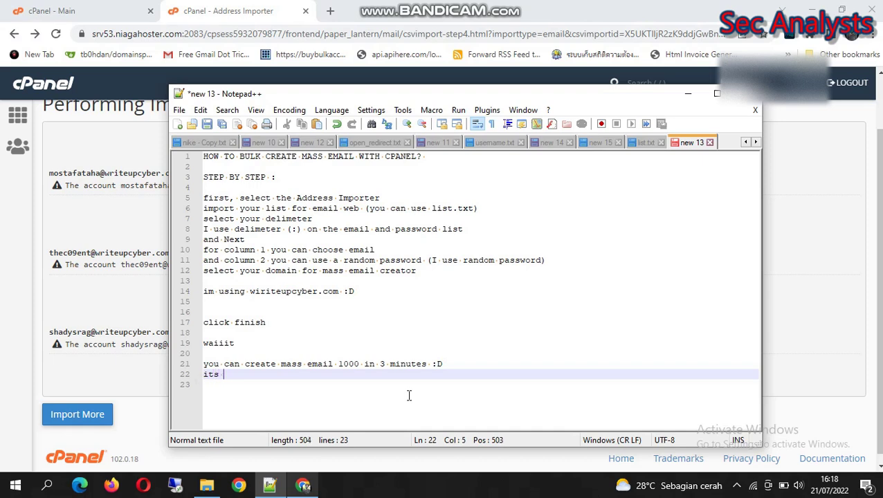
pyautogui.write('hyyy')
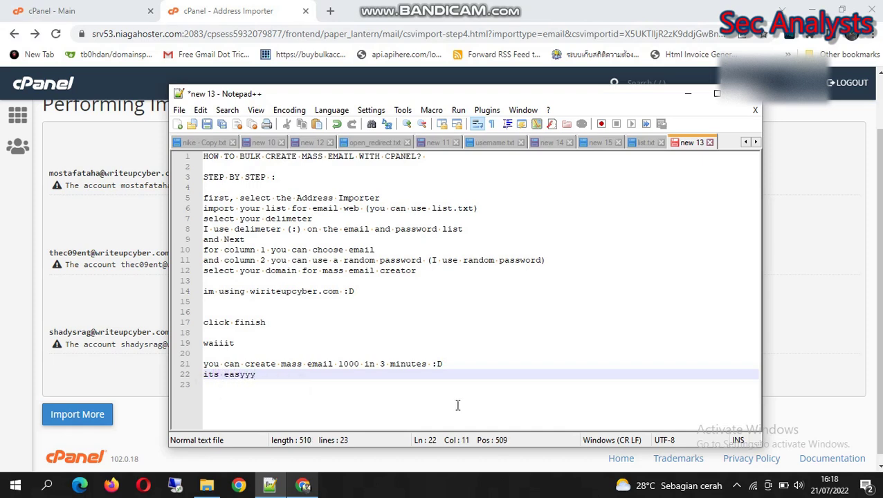
# Step: Add the line "comment for my video after success :D" to the notes, two blank lines below "its easyyy"
pyautogui.click(332, 408)
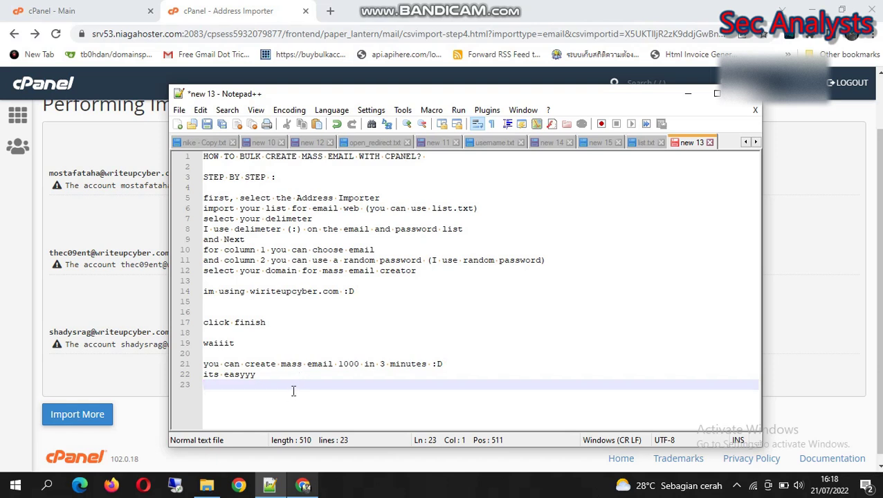
pyautogui.press('Return')
pyautogui.press('Return')
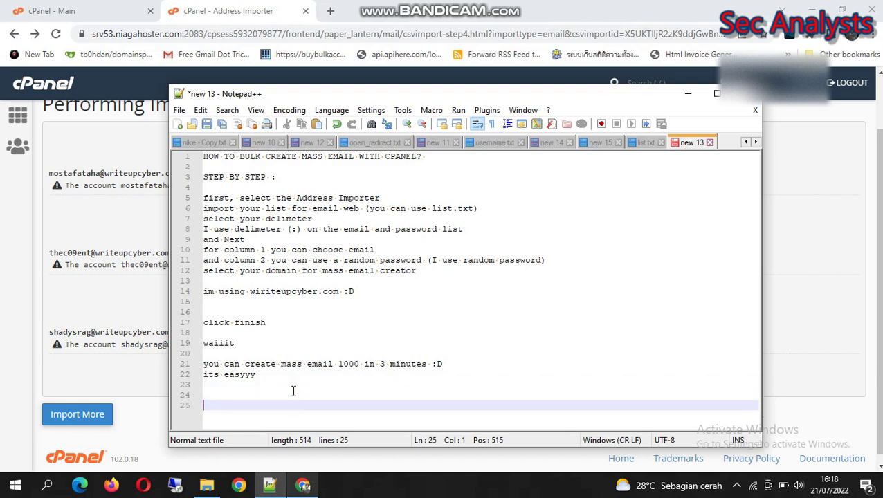
pyautogui.write('comment fo')
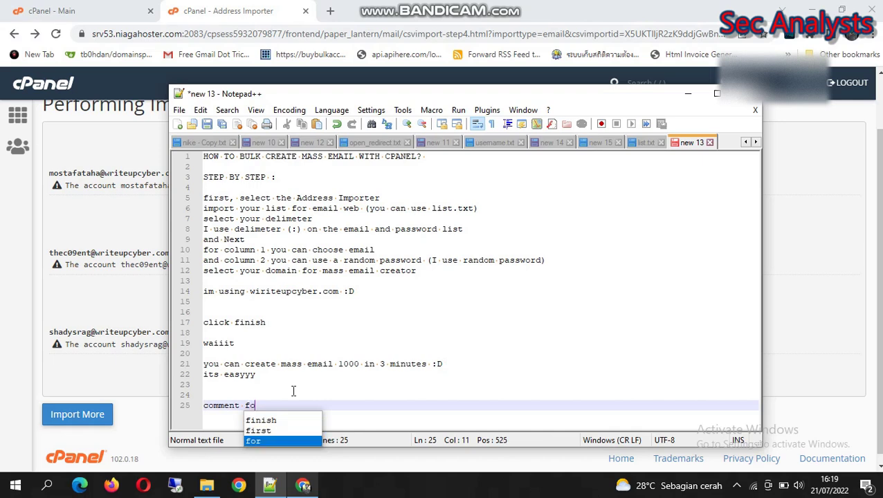
pyautogui.write('r my video after succes')
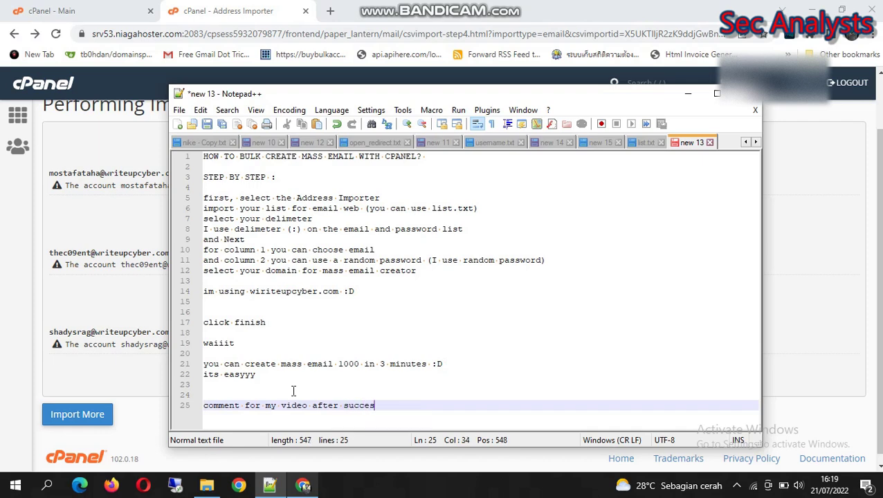
pyautogui.write('s :D')
# Step: Add a closing line starting with "thanks for" to the notes, one blank line below the comment request
pyautogui.press('Return')
pyautogui.press('Return')
pyautogui.write('thanks for watc')
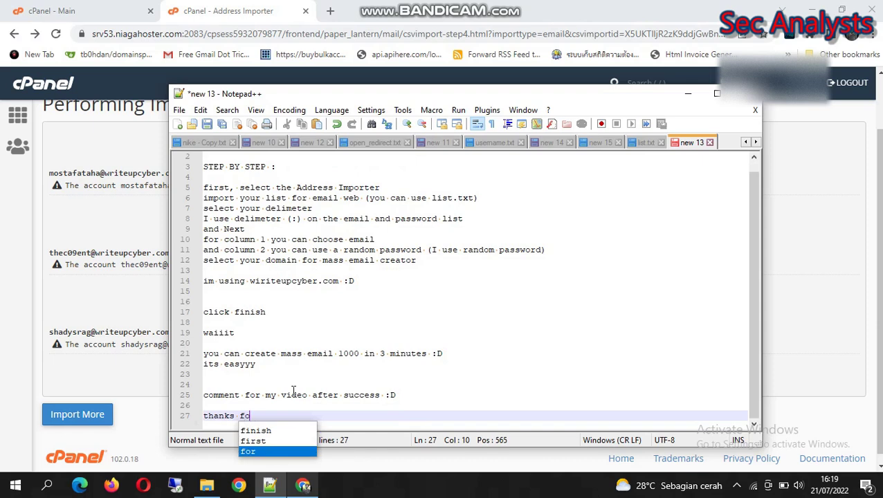